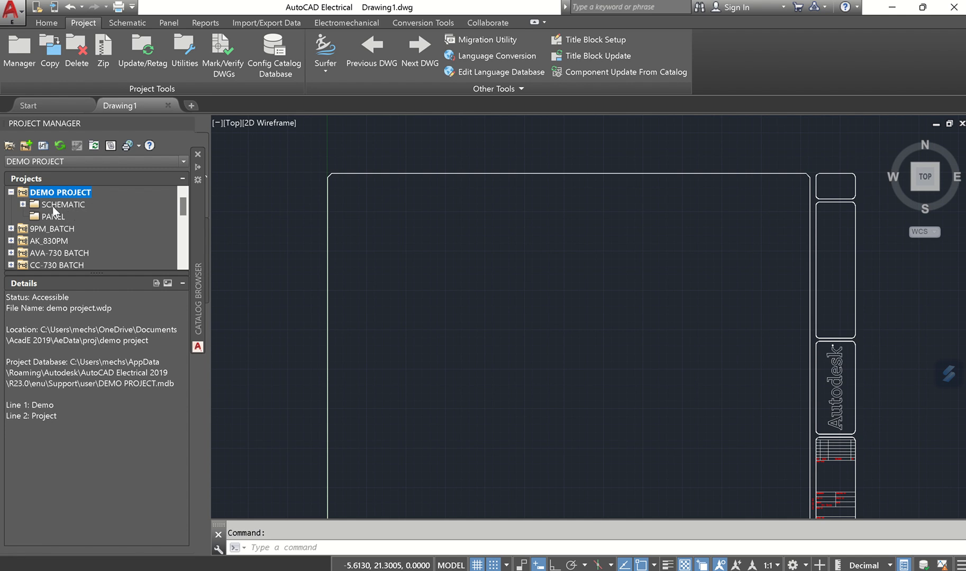
# - Select the SCHEMATIC folder under DEMO PROJECT to view its details
pyautogui.click(64, 205)
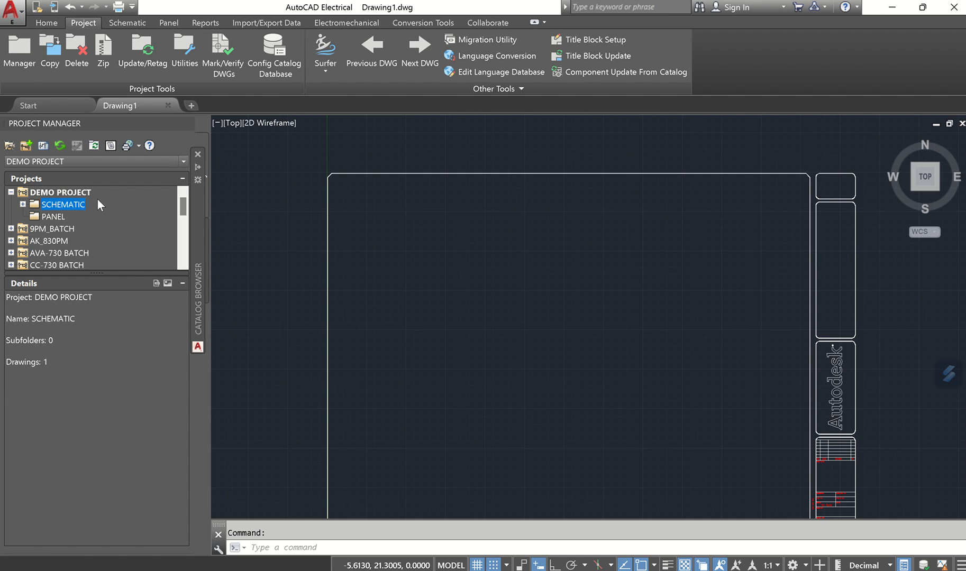
# - Try the New Drawing form, cancel it, and bring up the SCHEMATIC folder's context menu
pyautogui.rightClick(62, 204)
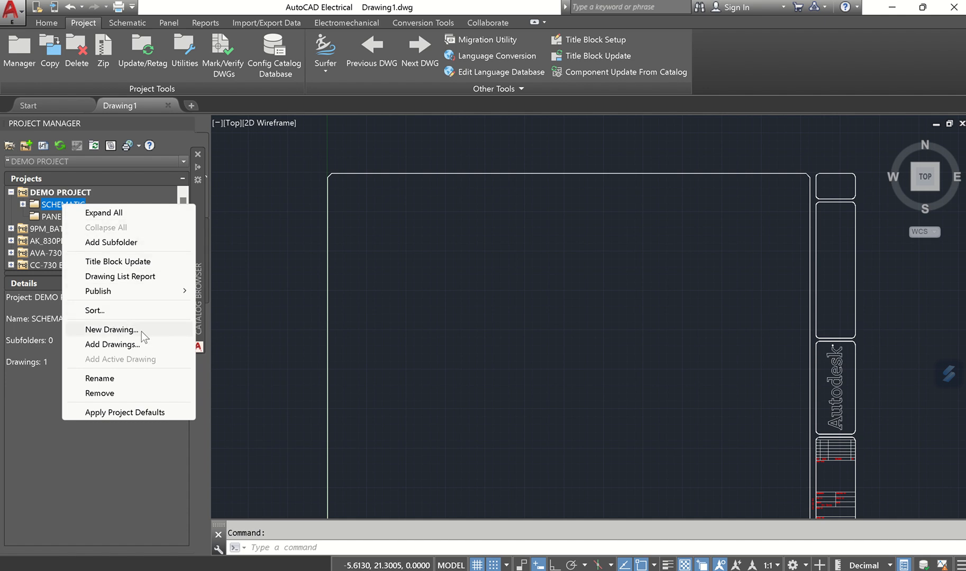
pyautogui.click(238, 268)
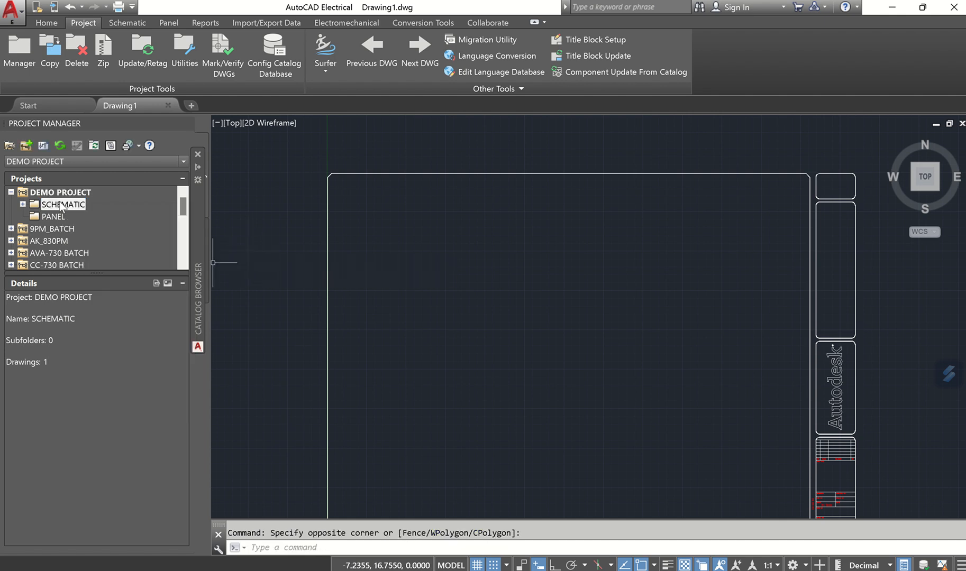
pyautogui.click(79, 204)
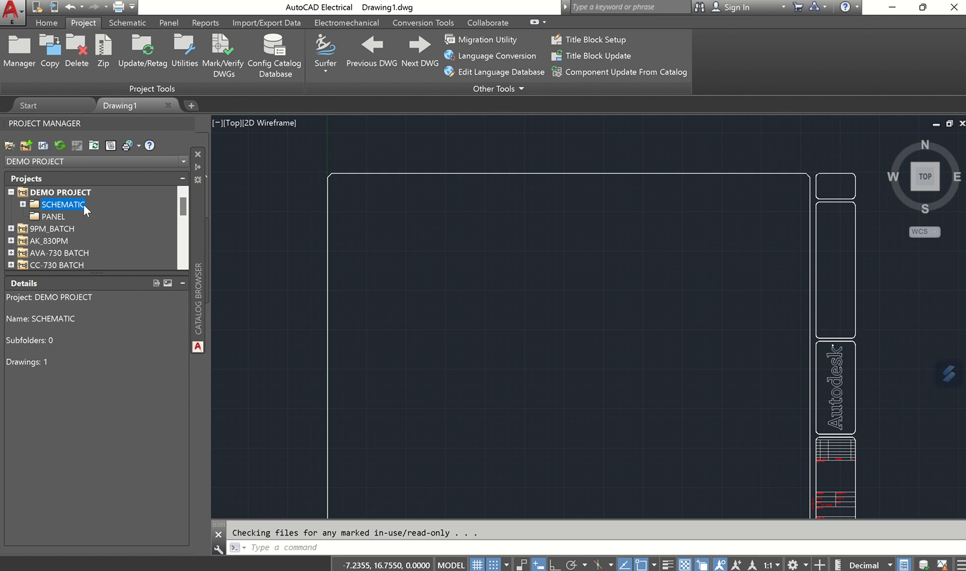
pyautogui.click(42, 145)
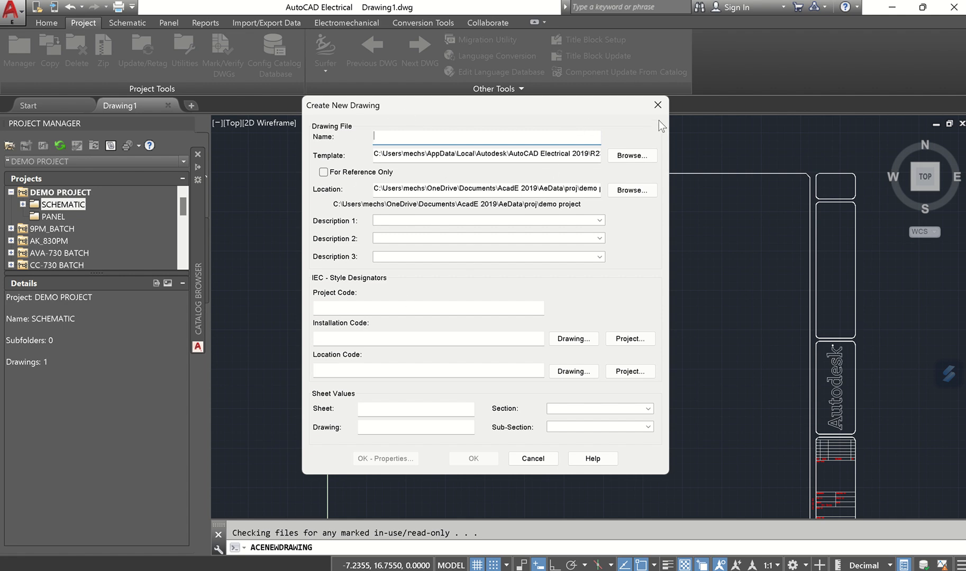
pyautogui.click(658, 104)
pyautogui.rightClick(70, 205)
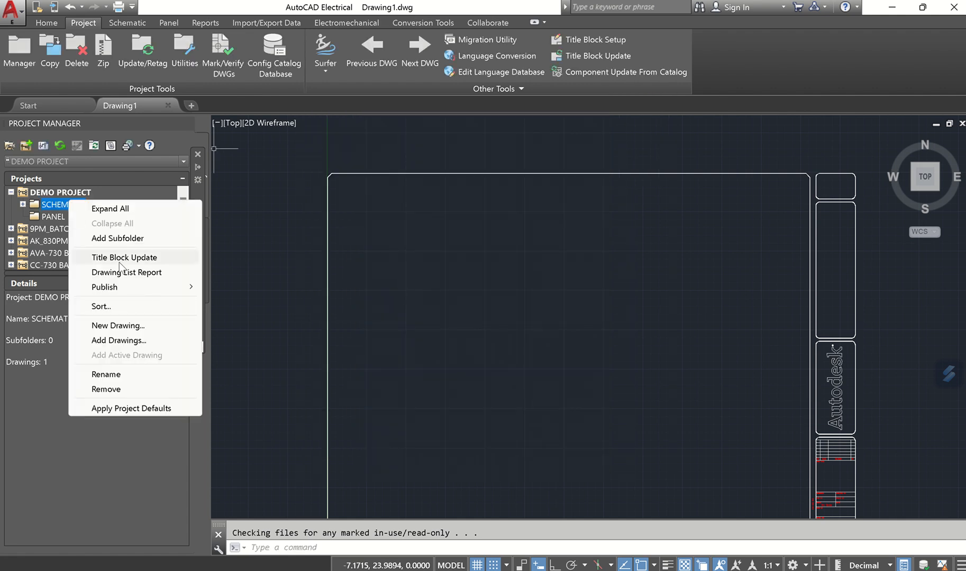
# - Start a new SCHEMATIC drawing named Demo-02 and move to its Template field
pyautogui.click(143, 325)
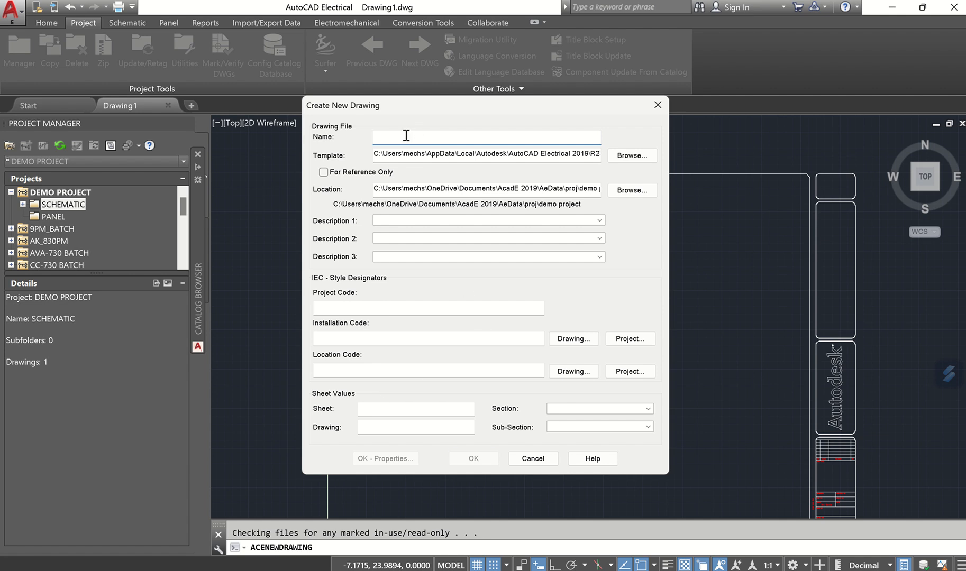
pyautogui.write('Demo')
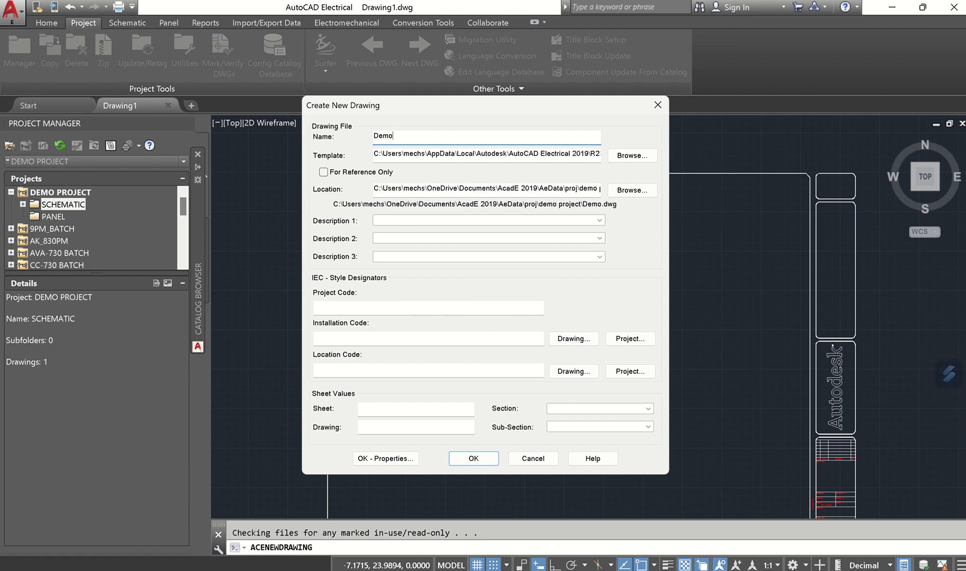
pyautogui.write('-02')
pyautogui.click(404, 155)
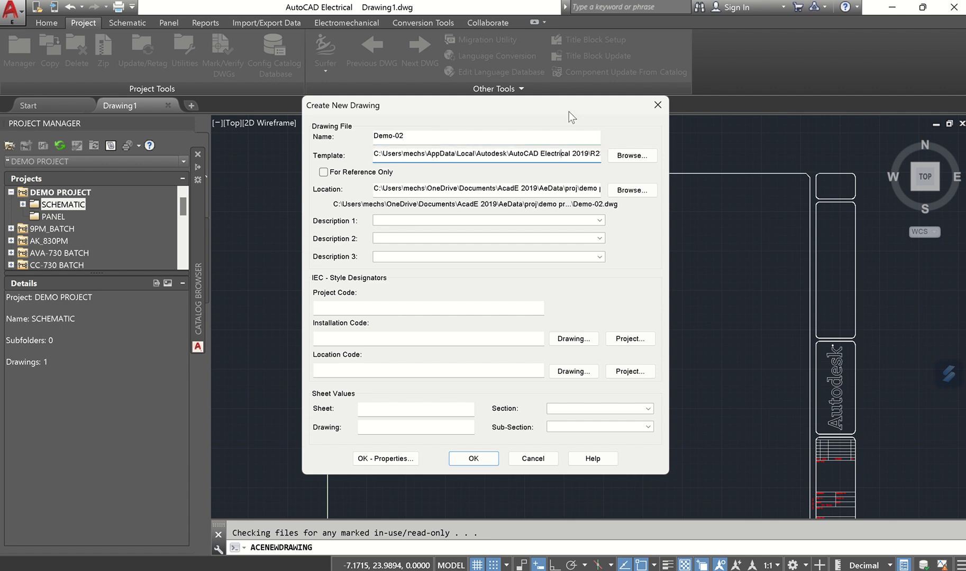
pyautogui.moveTo(544, 101); pyautogui.dragTo(327, 78)
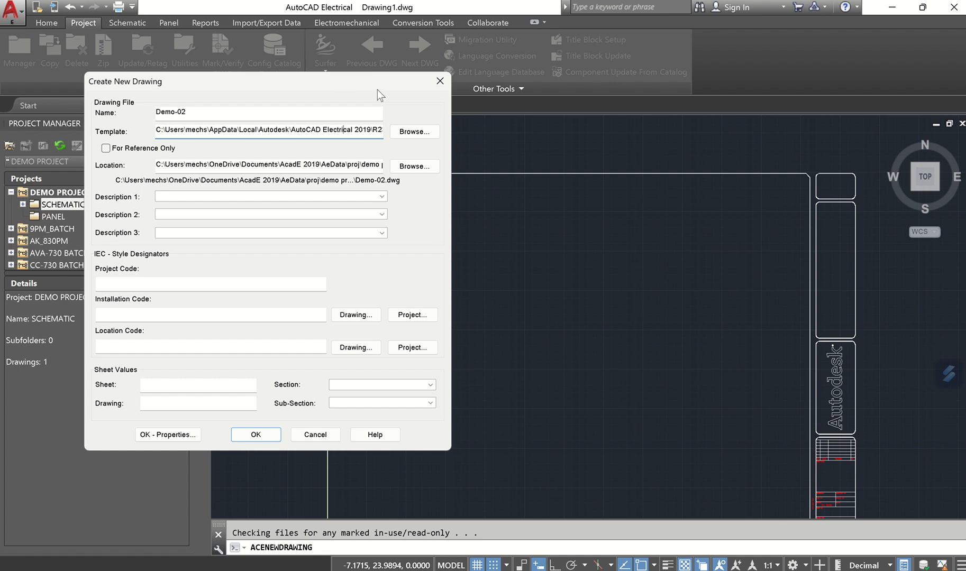
pyautogui.moveTo(377, 85); pyautogui.dragTo(607, 109)
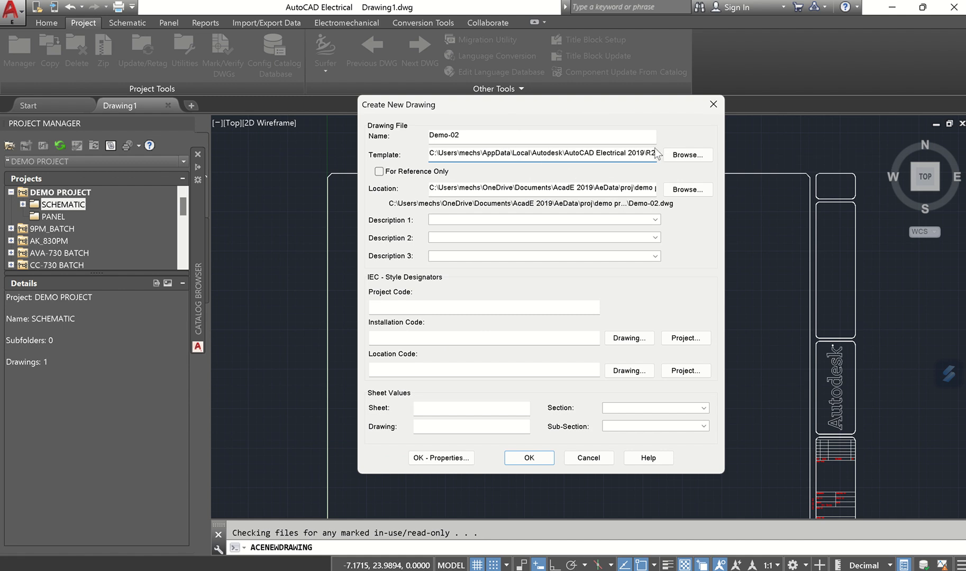
# - Pick the ACAD_ELECTRICAL template file for the Demo-02 drawing
pyautogui.click(687, 154)
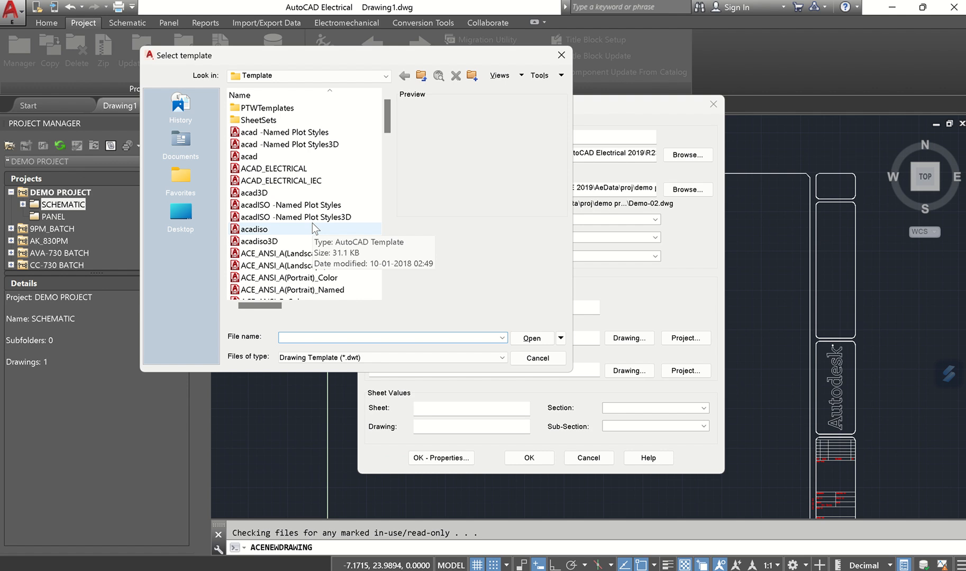
pyautogui.scroll(-7, 312, 235)
pyautogui.scroll(-8, 316, 238)
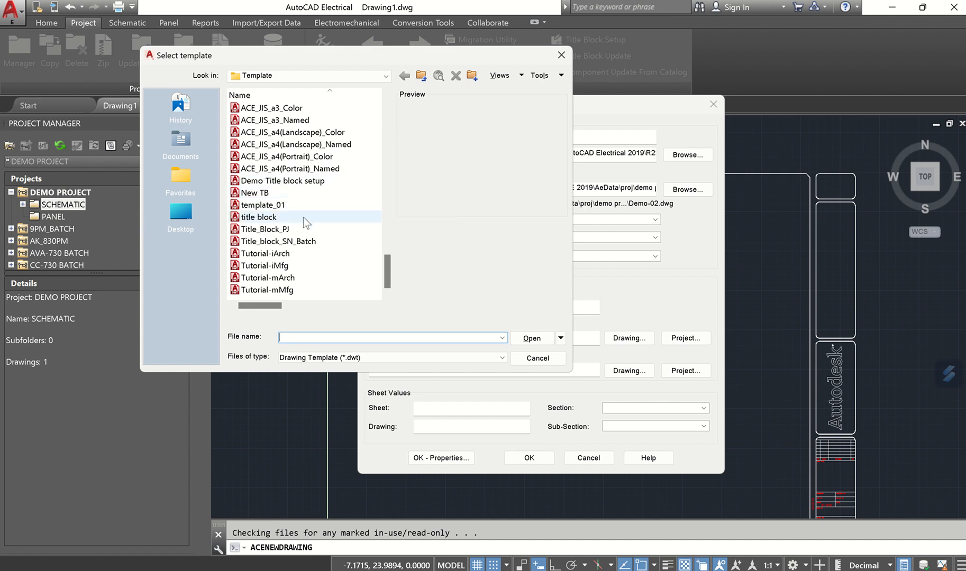
pyautogui.scroll(10, 307, 214)
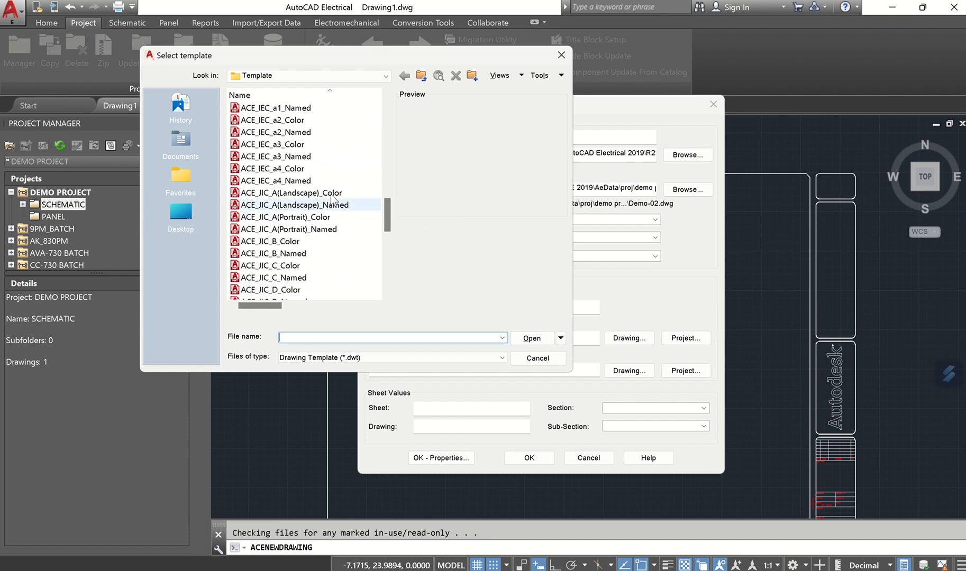
pyautogui.scroll(12, 331, 200)
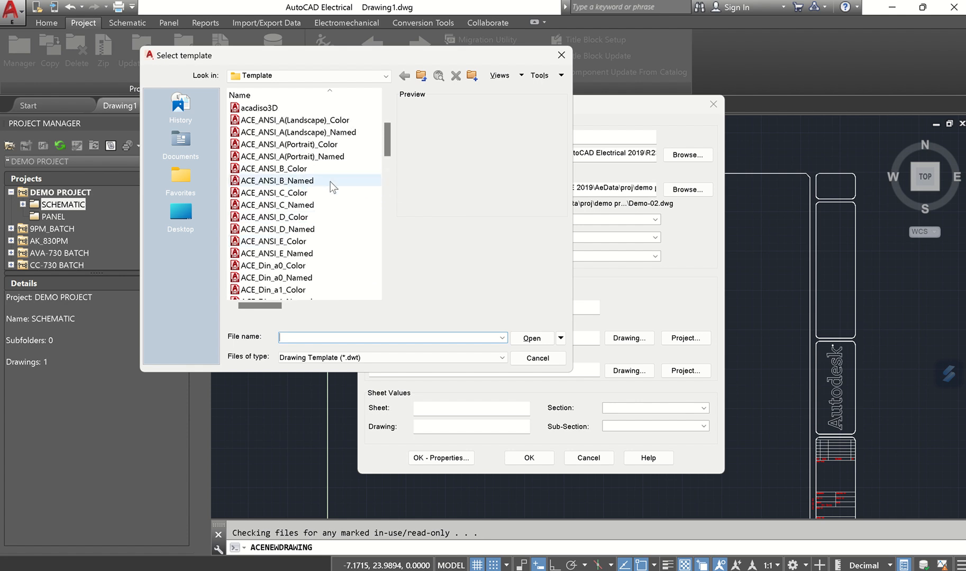
pyautogui.scroll(4, 329, 181)
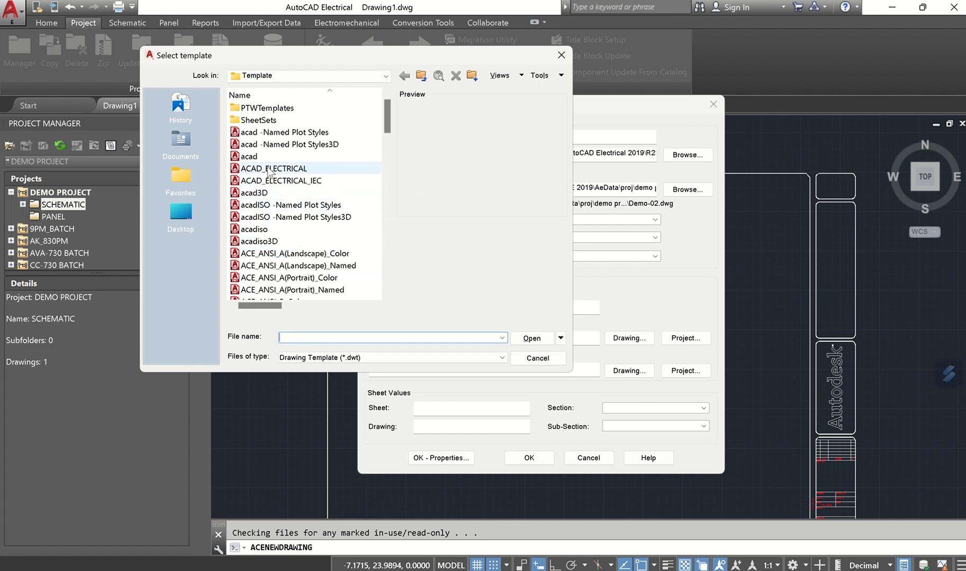
pyautogui.click(292, 170)
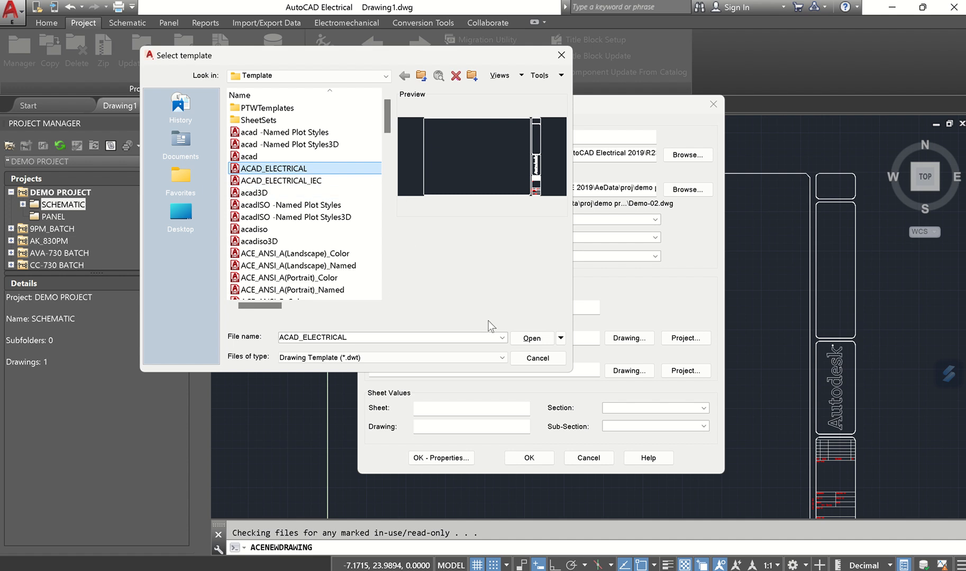
pyautogui.click(532, 338)
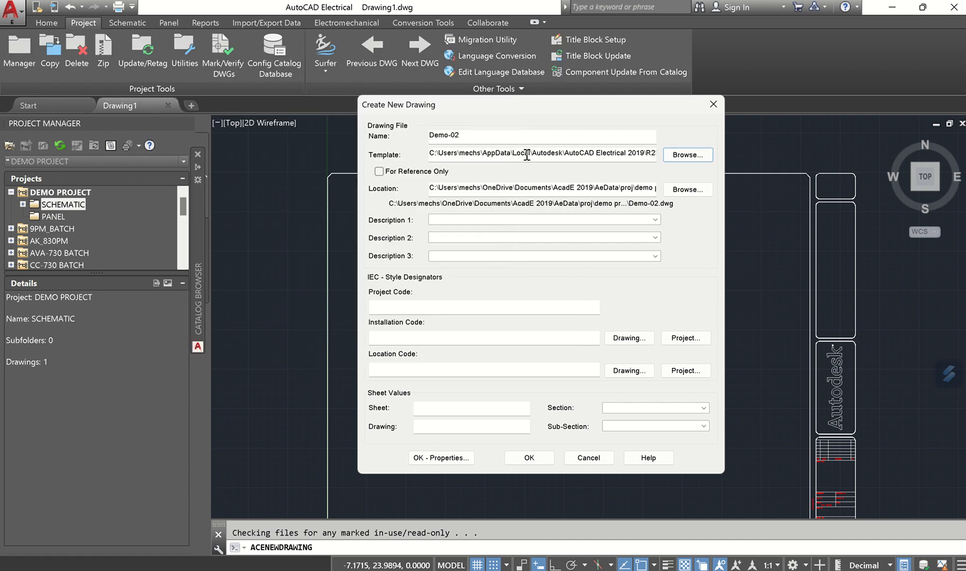
pyautogui.moveTo(483, 136); pyautogui.dragTo(409, 140)
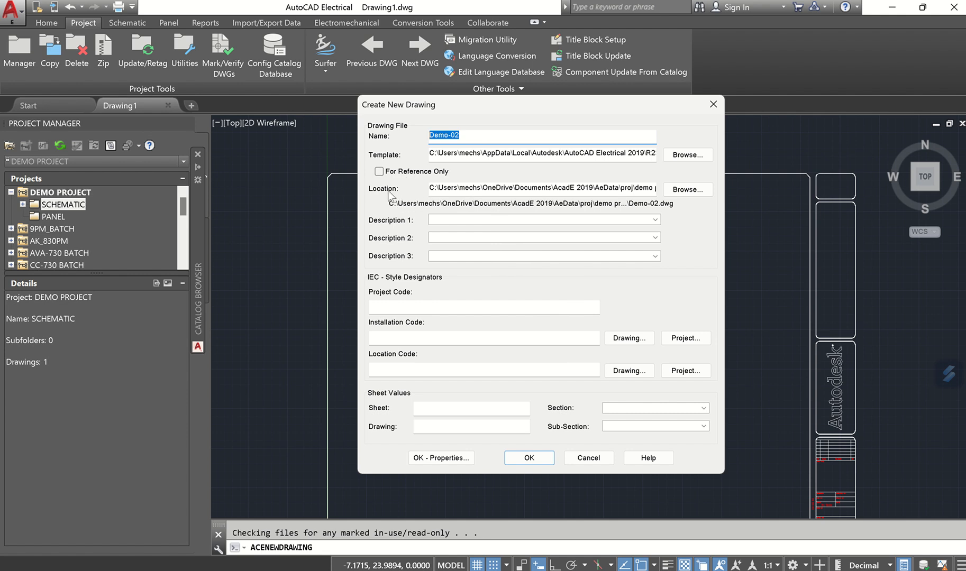
pyautogui.click(459, 189)
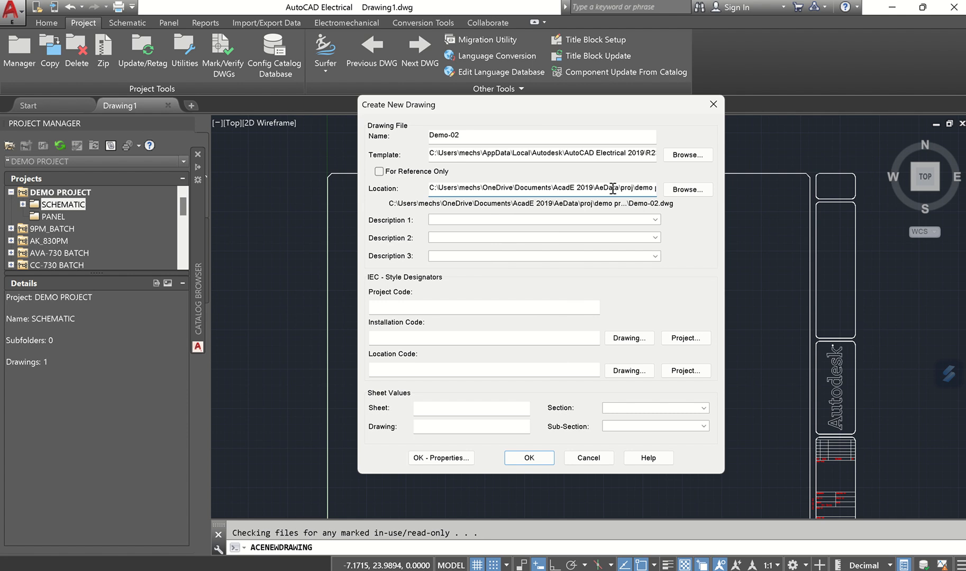
pyautogui.moveTo(634, 188); pyautogui.dragTo(700, 188)
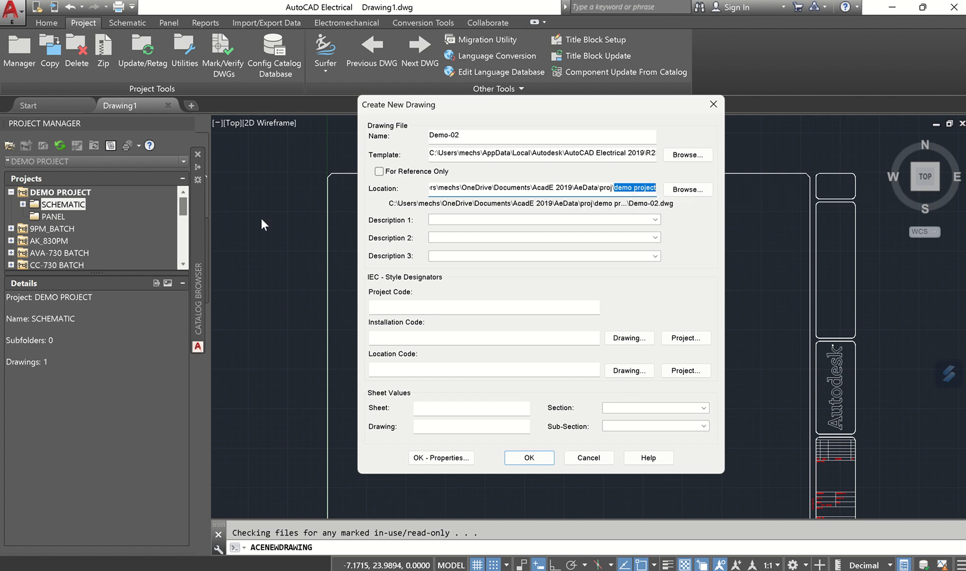
pyautogui.click(641, 188)
pyautogui.moveTo(616, 191); pyautogui.dragTo(664, 191)
pyautogui.click(458, 218)
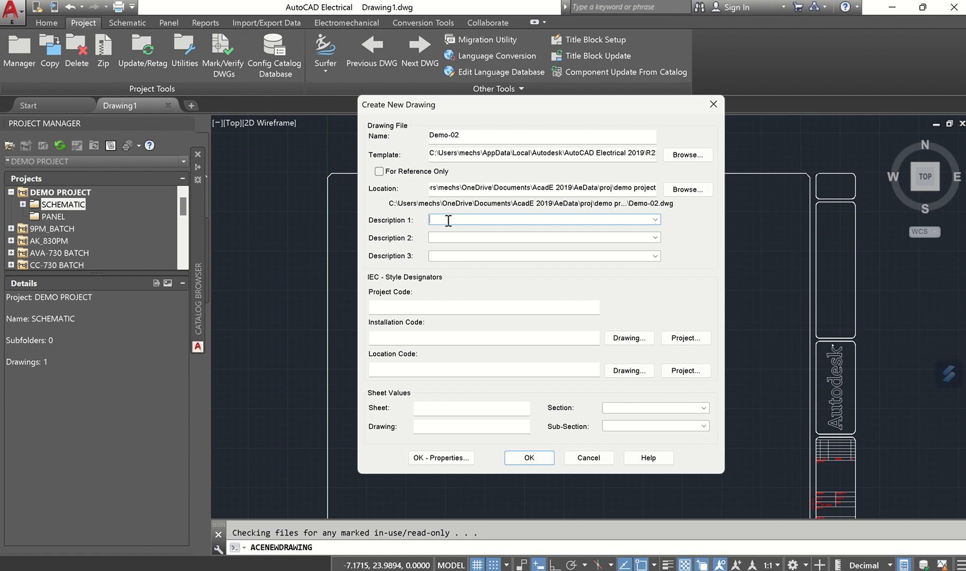
# - Enter Demo as Description 1 and DWG as Description 2
pyautogui.write('Demo')
pyautogui.click(448, 239)
pyautogui.write('DWG')
pyautogui.doubleClick(463, 219)
pyautogui.doubleClick(438, 238)
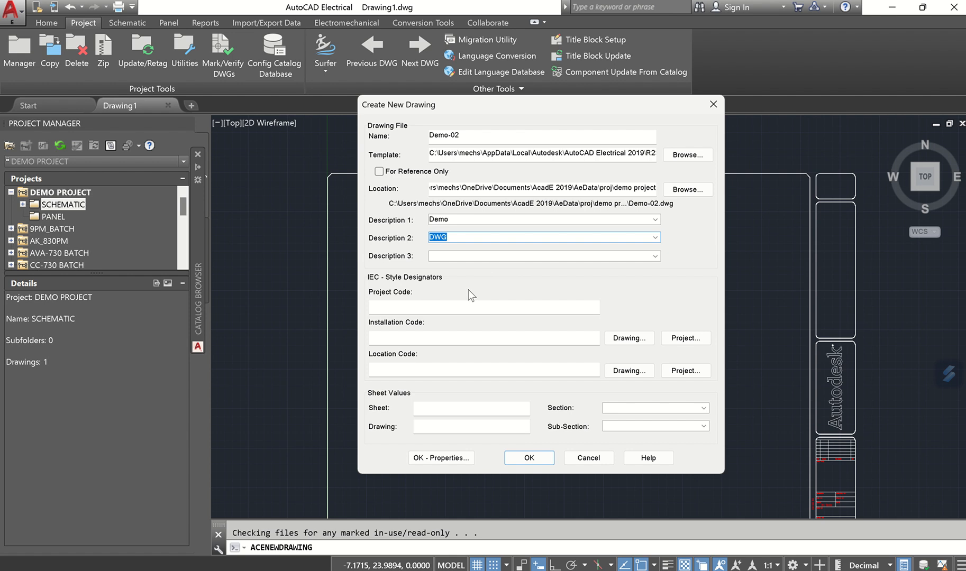
# - Step through the project, installation and location code entries, ending on Project Code
pyautogui.click(394, 306)
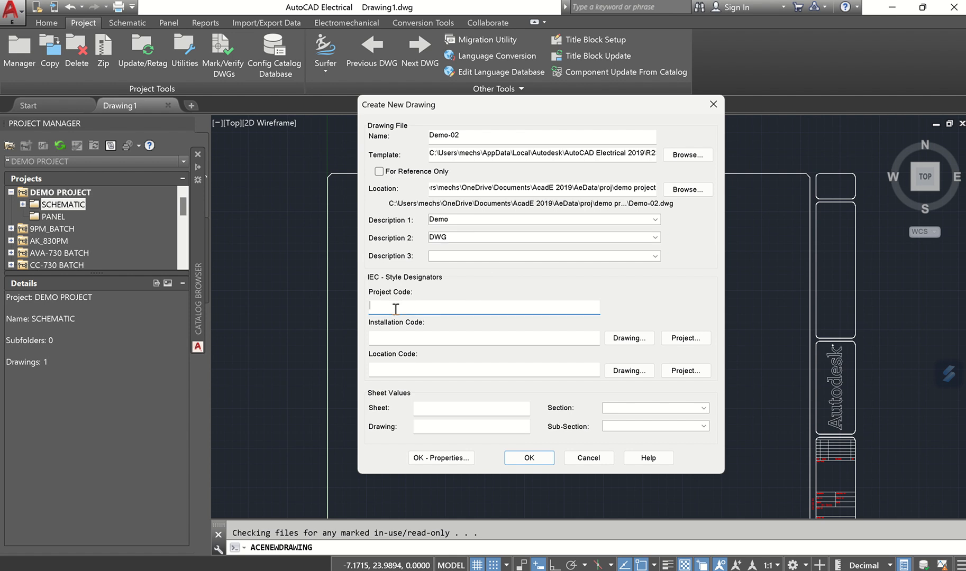
pyautogui.click(391, 337)
pyautogui.click(389, 372)
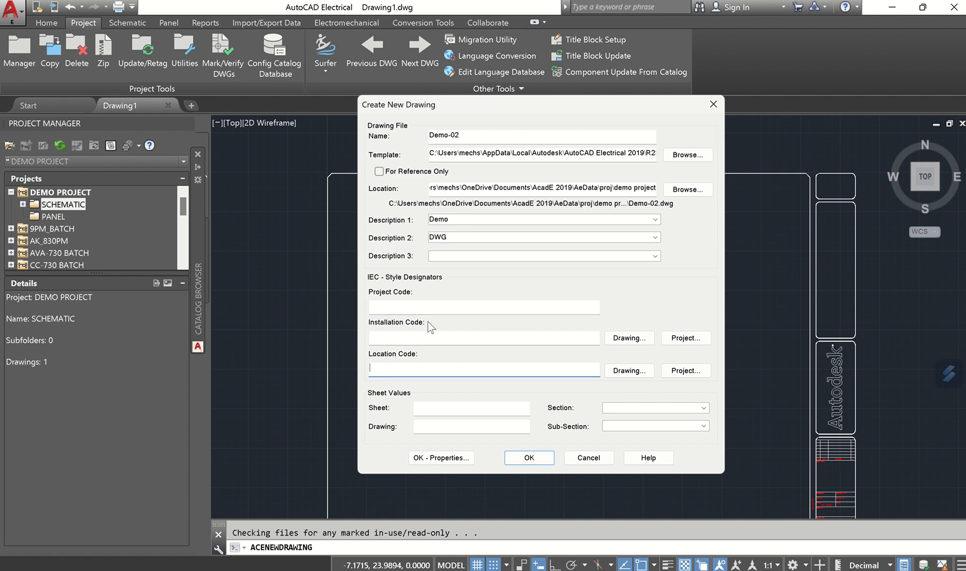
pyautogui.click(404, 307)
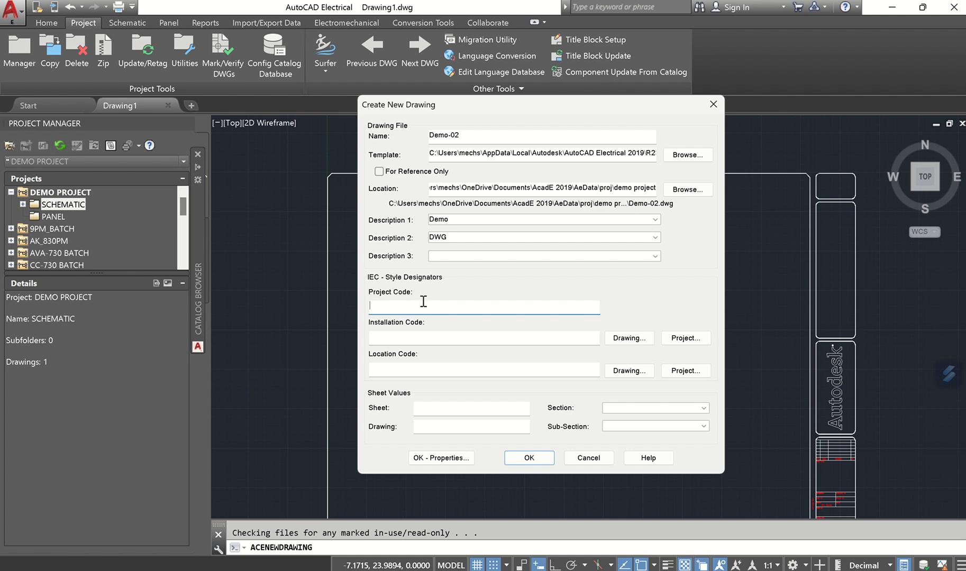
# - Fill in IEC codes: project POCODE-02, installation ISC_02, location LOC_02
pyautogui.write('POCODE-02')
pyautogui.click(410, 336)
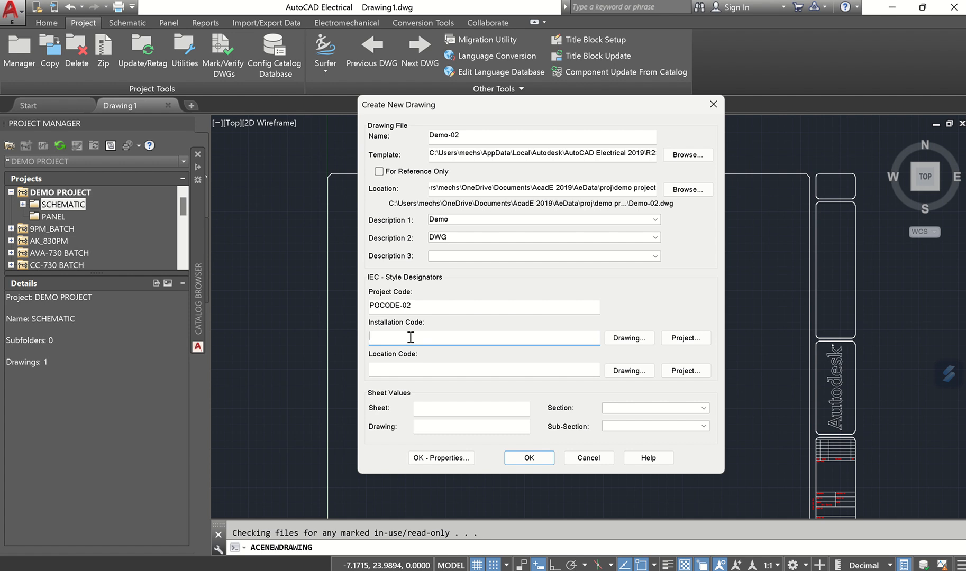
pyautogui.write('ISC_02')
pyautogui.click(392, 370)
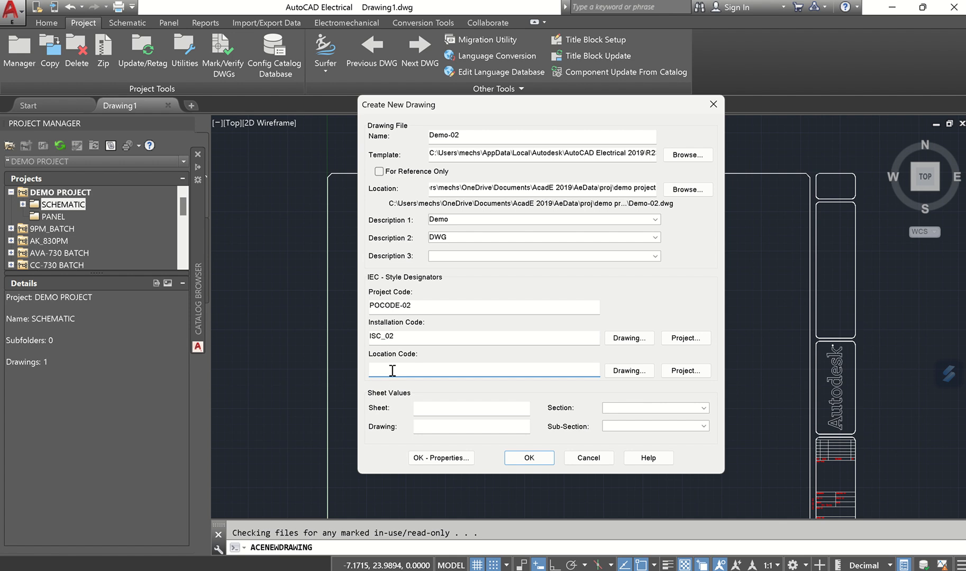
pyautogui.write('LOC_02')
pyautogui.click(451, 405)
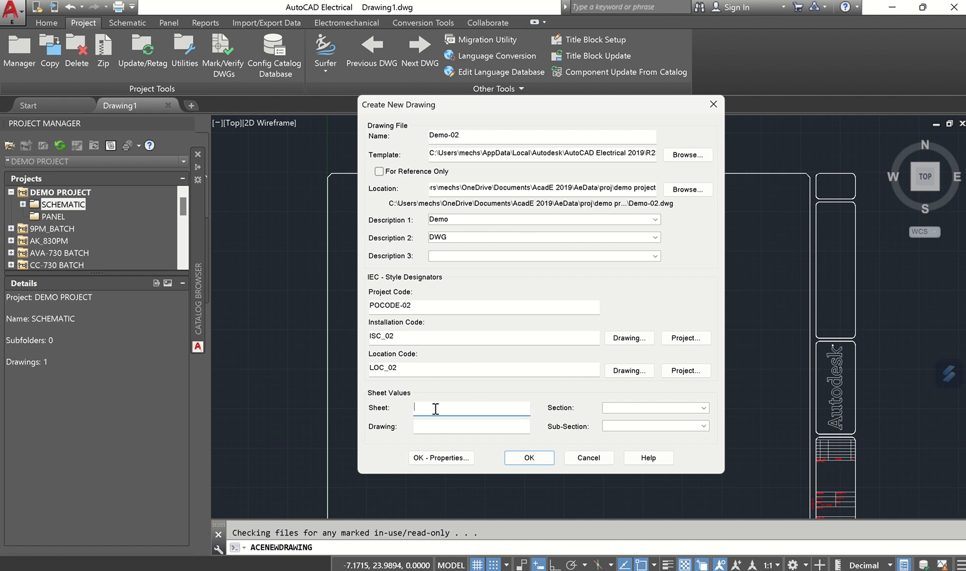
# - Set the sheet value to 2 and review the section and sub-section options
pyautogui.write('2')
pyautogui.click(617, 407)
pyautogui.click(619, 425)
pyautogui.click(615, 408)
pyautogui.click(618, 426)
# - Enter DWG/12/12/2024-05 as the drawing value, correcting typos along the way
pyautogui.click(418, 429)
pyautogui.write('DWG/')
pyautogui.press('BackSpace')
pyautogui.write('\\')
pyautogui.write('12')
pyautogui.press('BackSpace')
pyautogui.press('BackSpace')
pyautogui.press('BackSpace')
pyautogui.write('/12/12/2024')
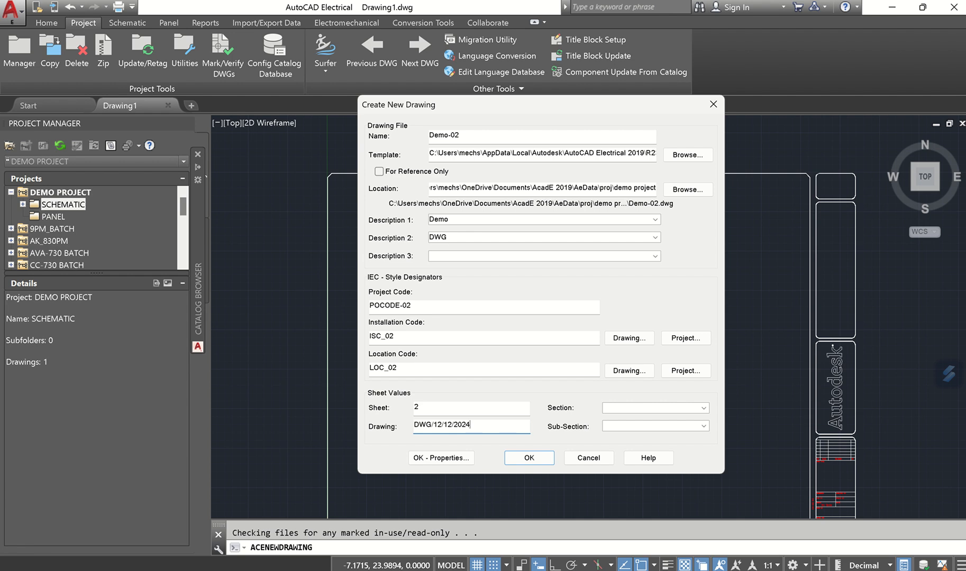
pyautogui.write('-05')
# - Create Demo-02.dwg, then view details of Demo-02.dwg, SCHEMATIC and DEMO PROJECT
pyautogui.click(529, 458)
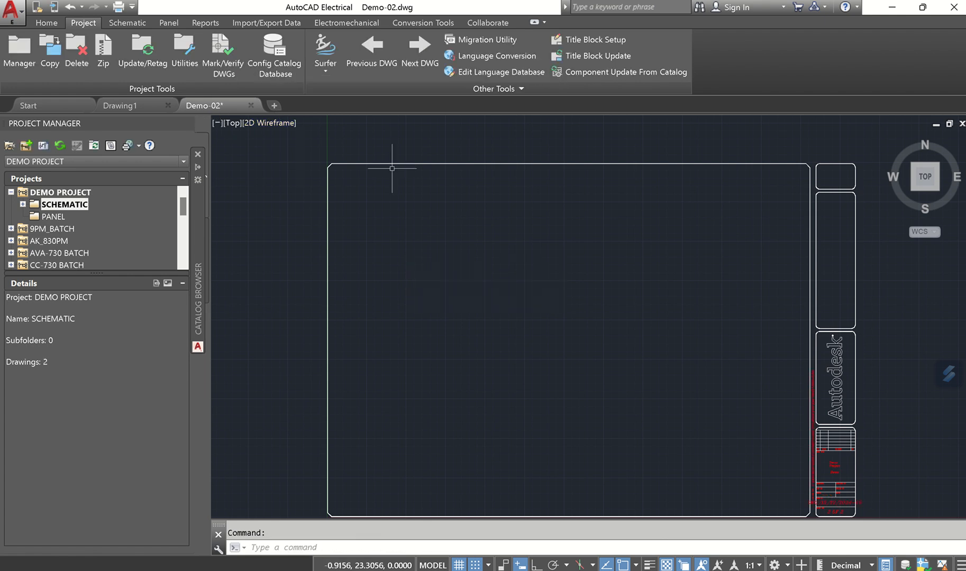
pyautogui.click(23, 204)
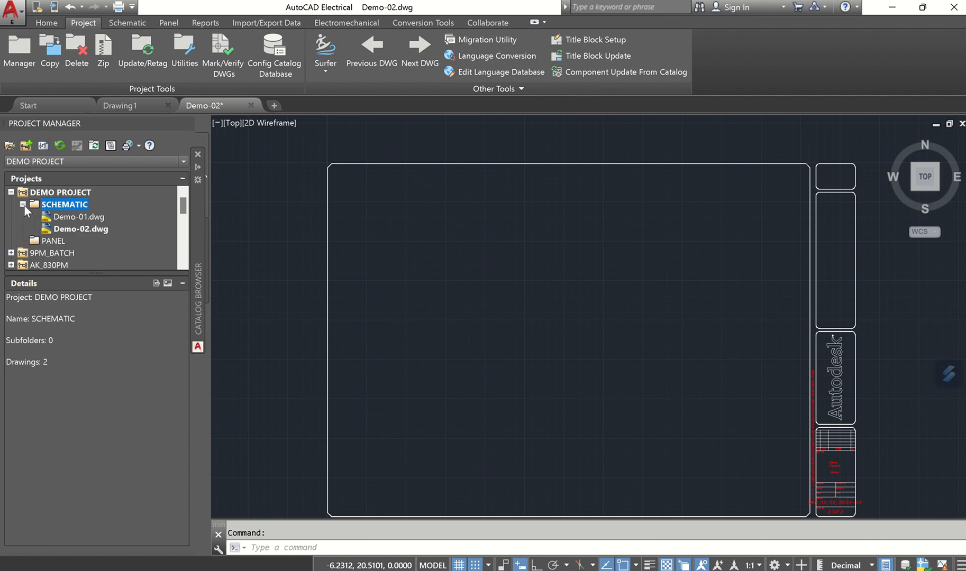
pyautogui.click(82, 229)
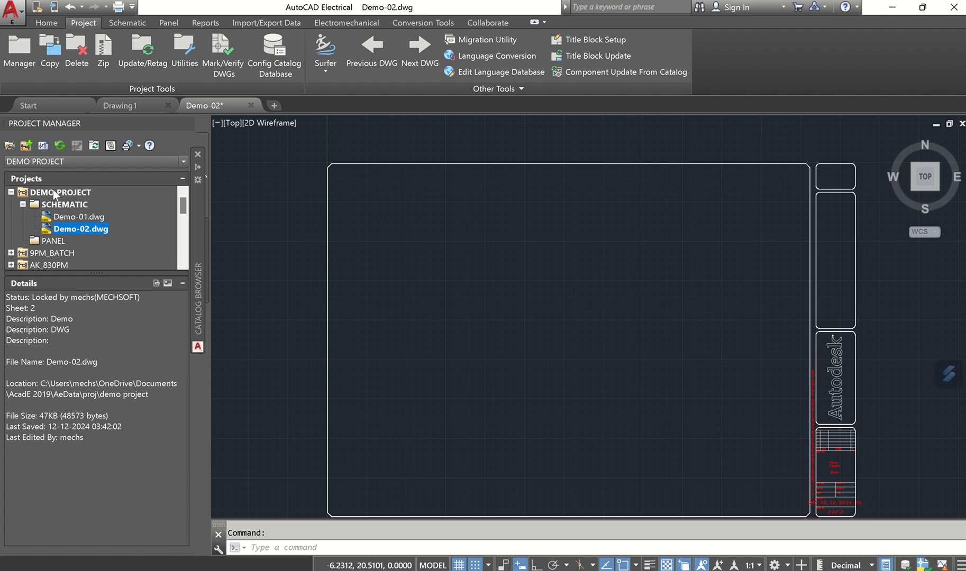
pyautogui.click(58, 206)
pyautogui.click(66, 194)
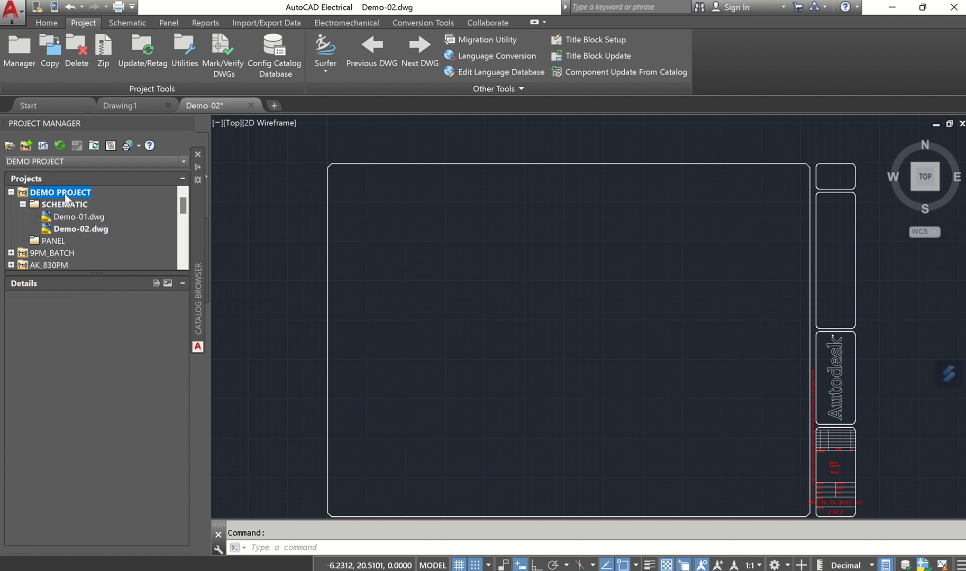